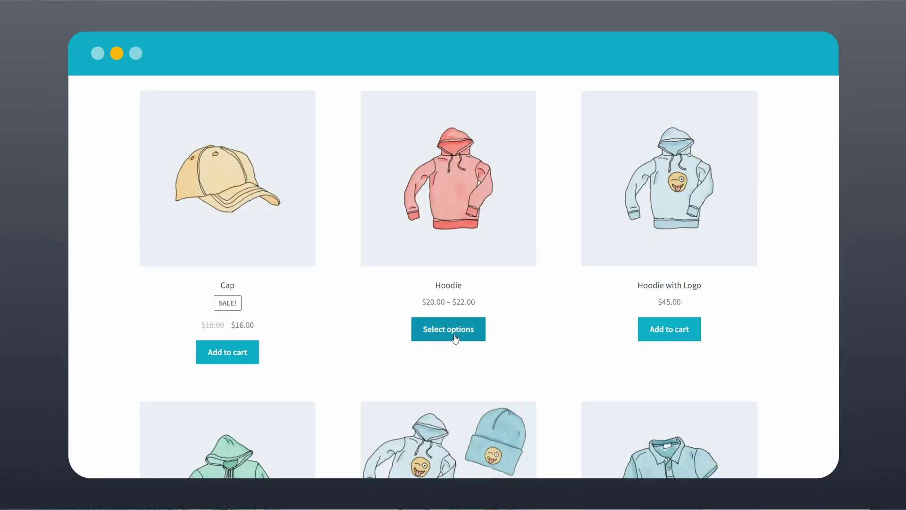
On the Hoodie product page, set the colour to Blue and the size to Medium
click(455, 337)
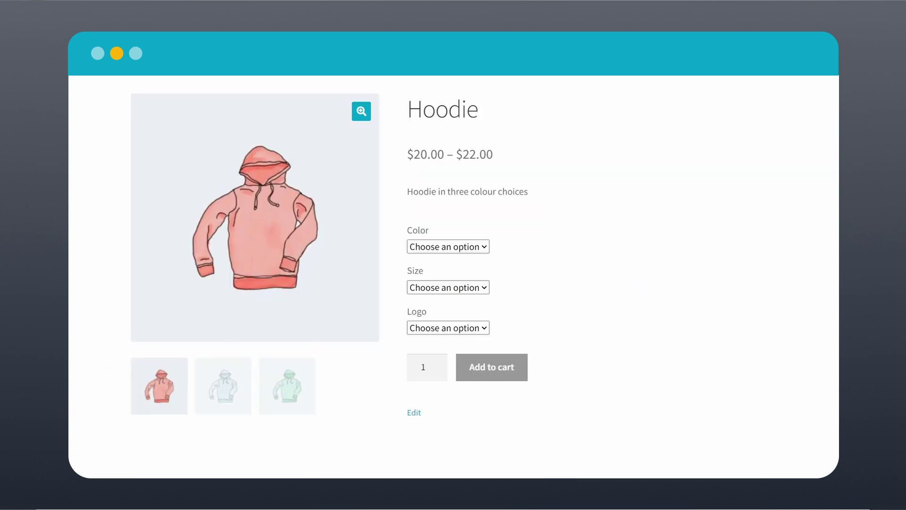
click(483, 251)
click(451, 272)
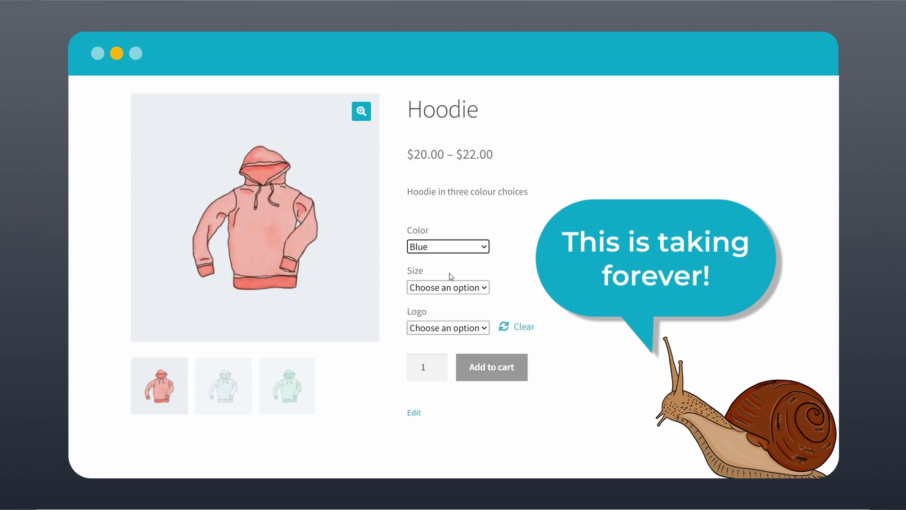
click(459, 289)
click(446, 329)
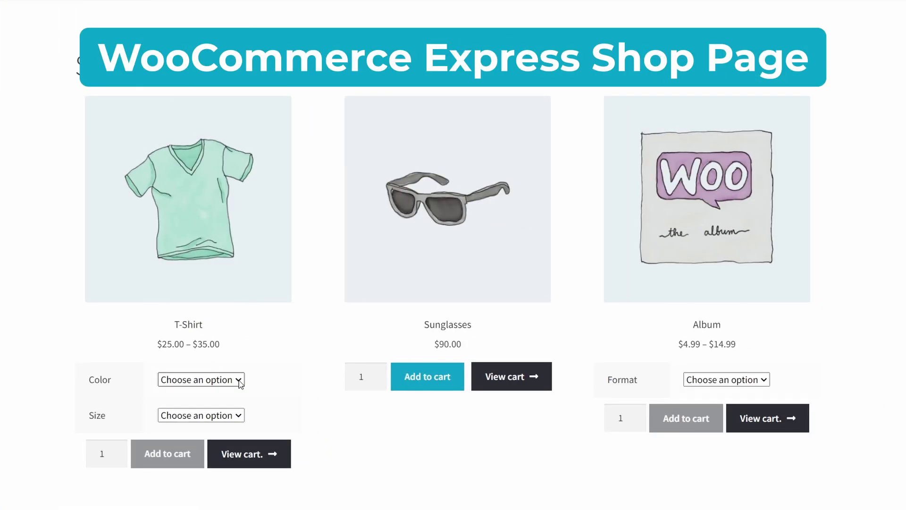
On the shop grid, set the T-Shirt to Red, Small, with quantity 3
click(222, 379)
click(215, 400)
click(208, 406)
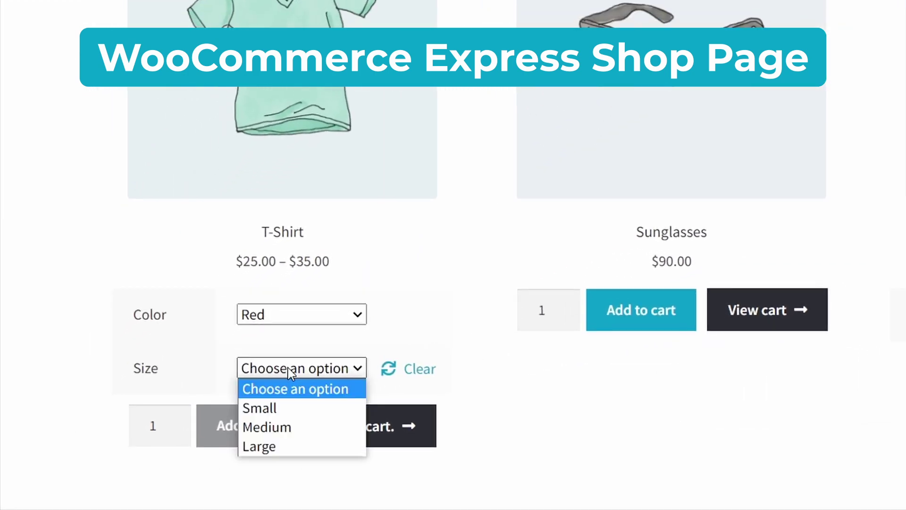
click(268, 408)
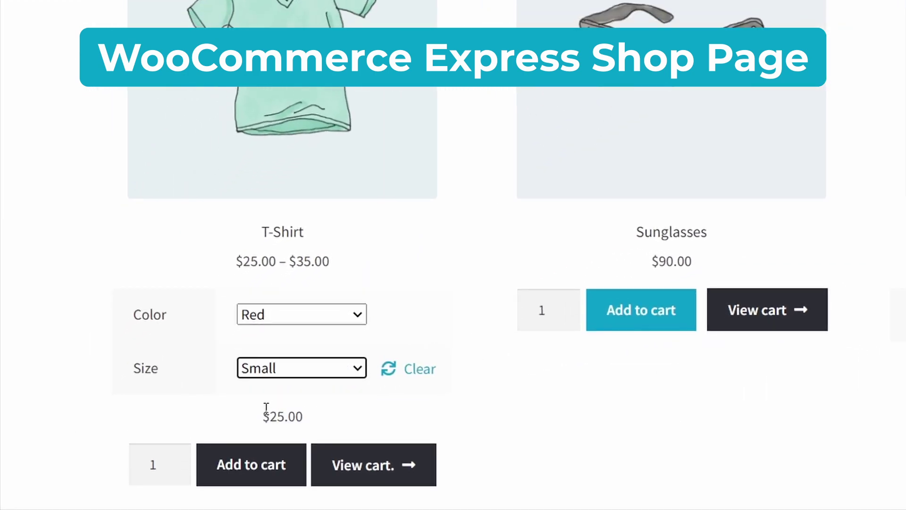
click(174, 460)
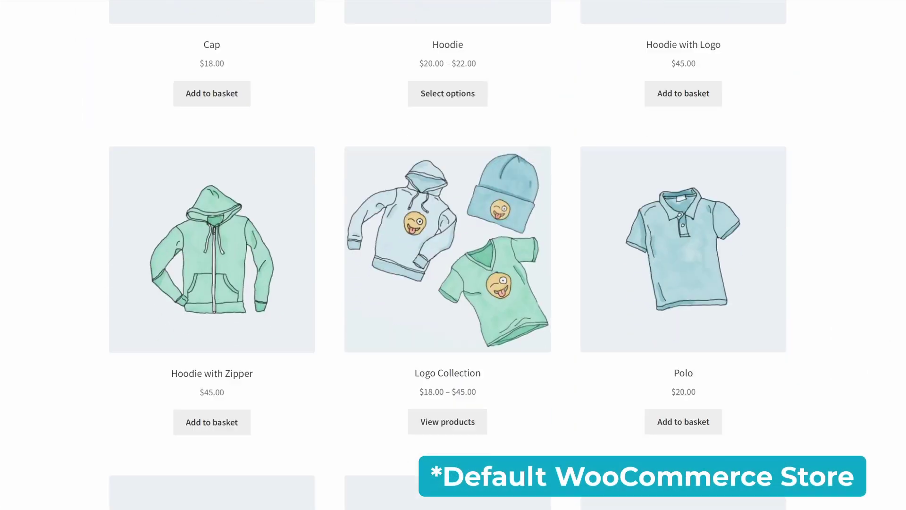
scroll(448, 255, down, 8)
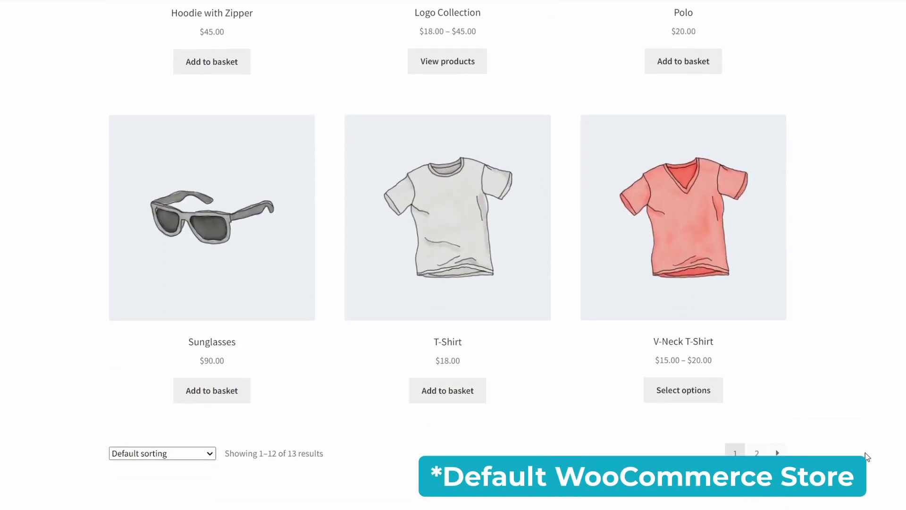
On the V-Neck T-Shirt page, choose Blue and Large and raise the quantity twice
click(683, 395)
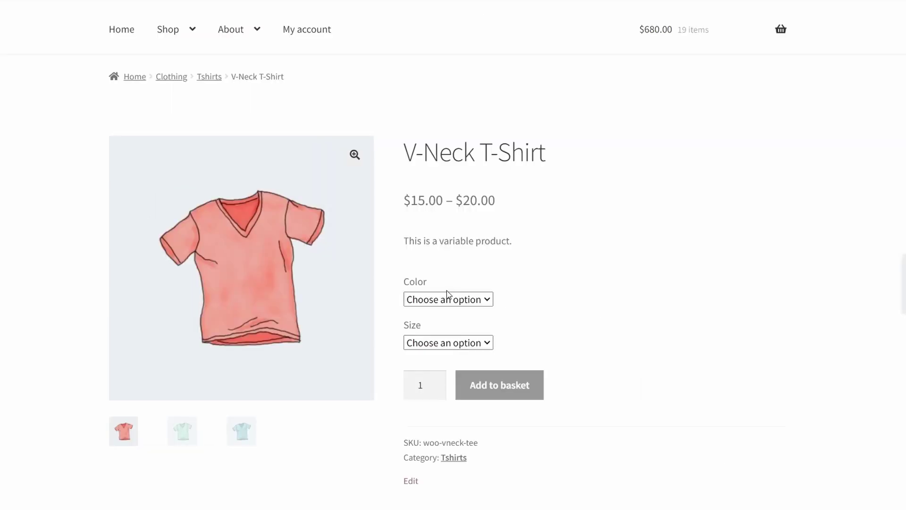
click(438, 299)
click(431, 326)
click(429, 348)
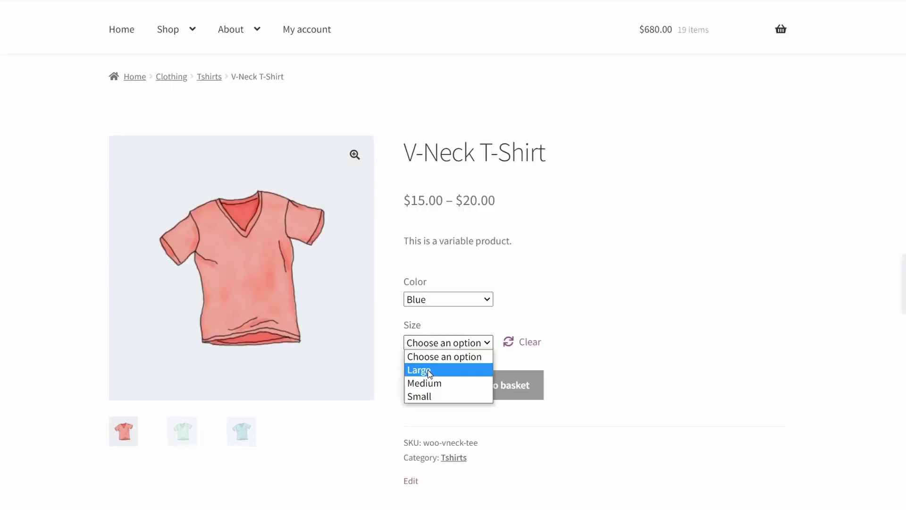
click(431, 369)
scroll(528, 355, down, 1)
scroll(528, 355, down, 2)
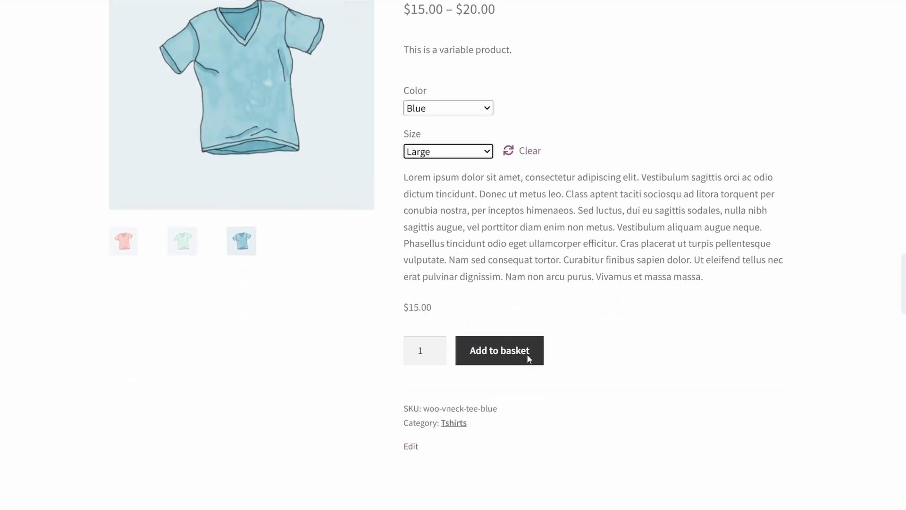
click(434, 346)
click(435, 346)
click(434, 345)
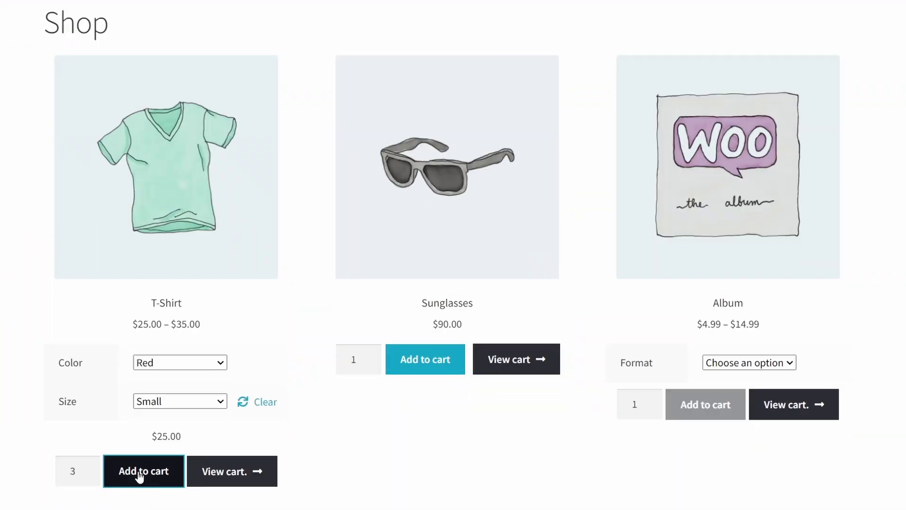
Add the Red Small T-Shirts and two Download-format Albums to the cart, and raise the Sunglasses quantity
click(161, 469)
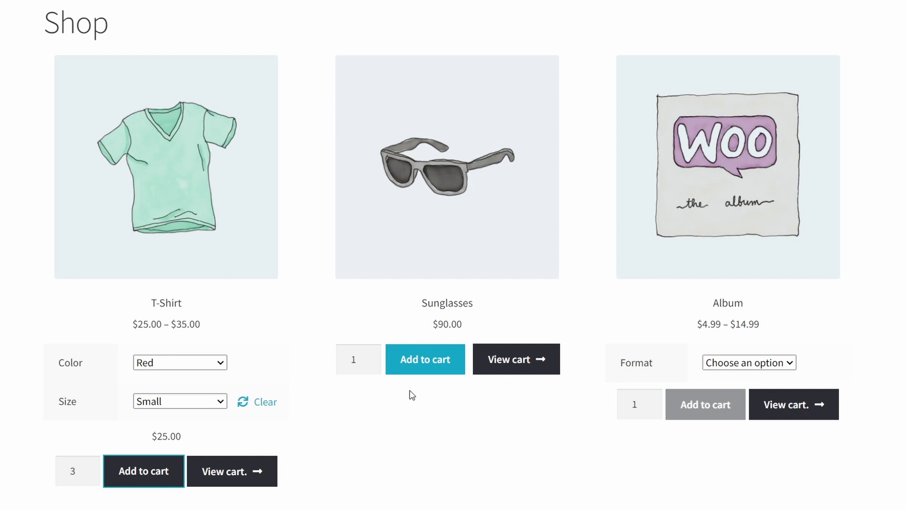
click(370, 355)
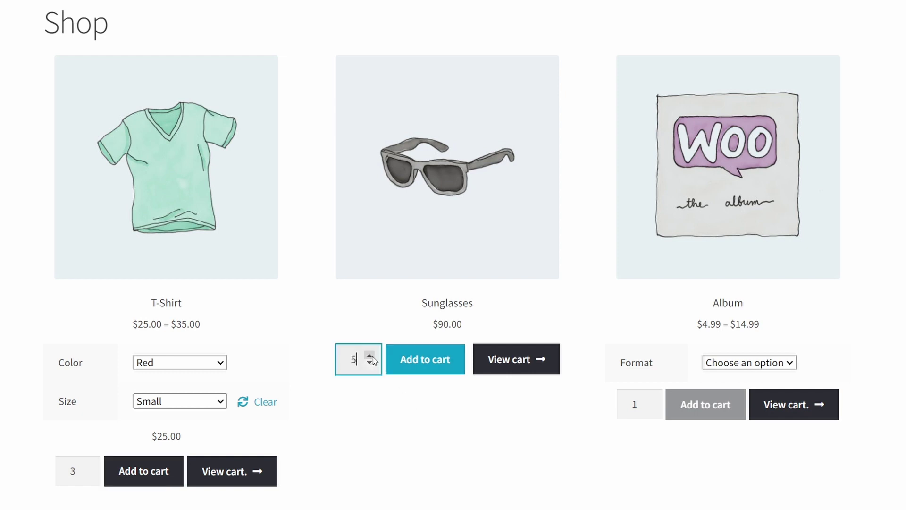
click(744, 362)
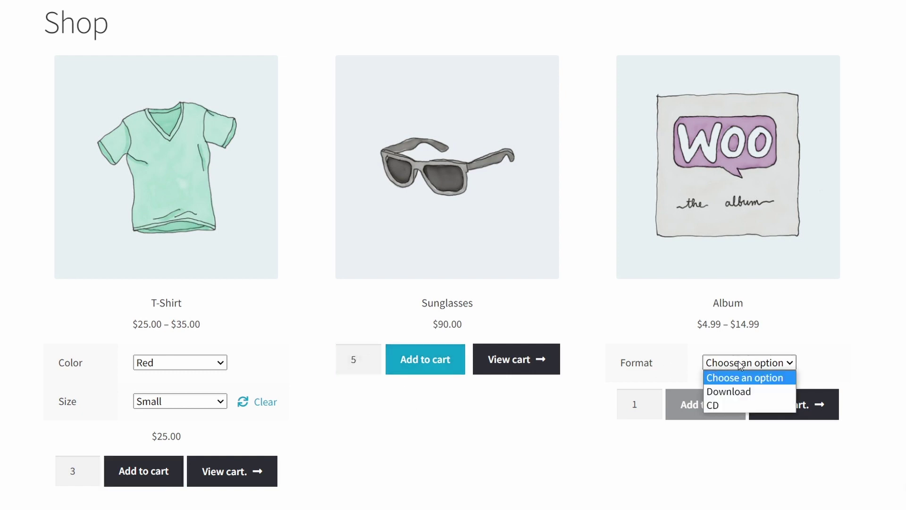
click(732, 392)
click(653, 429)
click(708, 438)
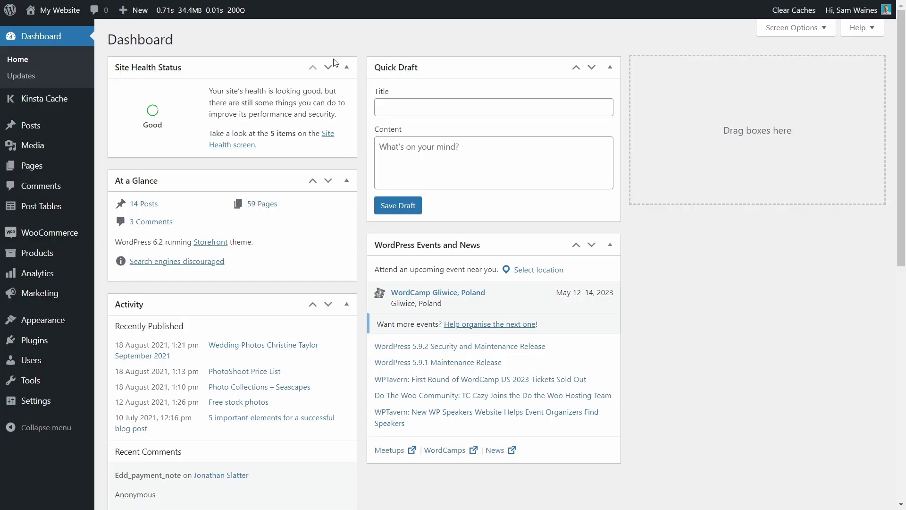
Upload the WooCommerce Express Shop Page plugin zip, install it and activate it
mouse_move(55, 349)
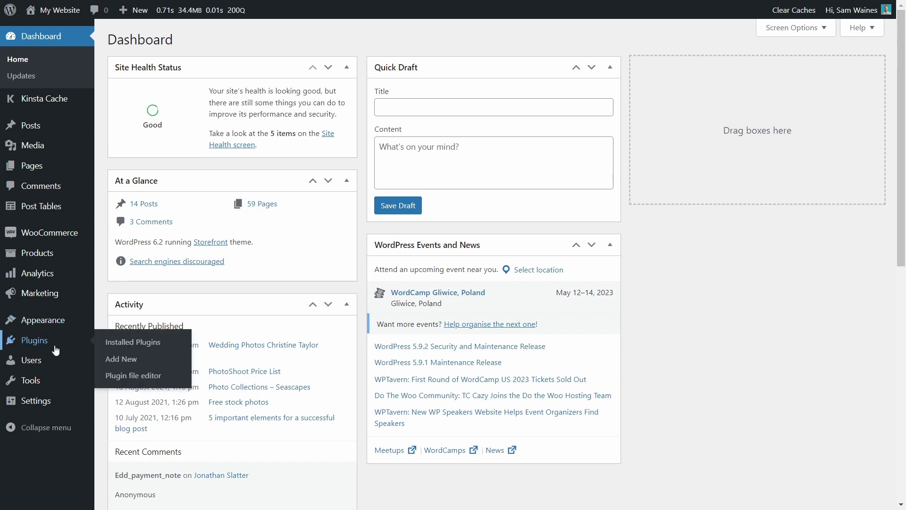
click(125, 361)
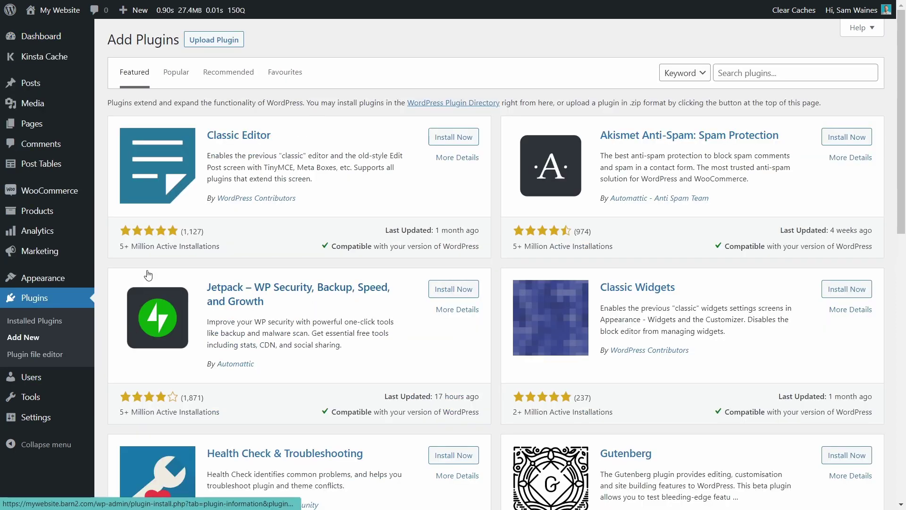
click(221, 42)
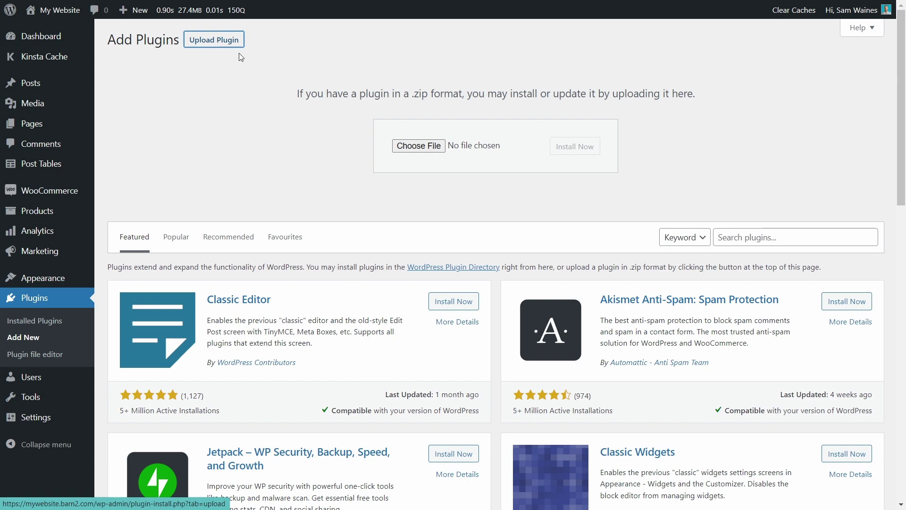
click(422, 148)
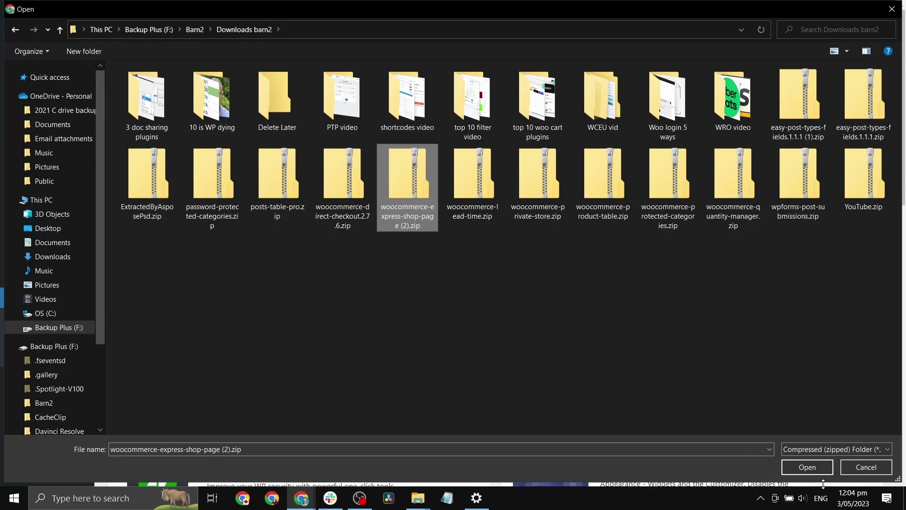
click(816, 464)
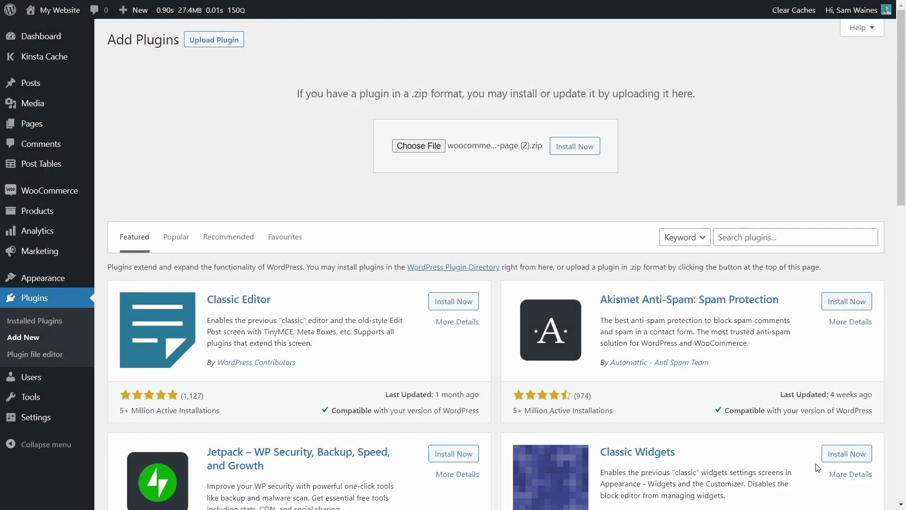
click(577, 145)
click(139, 144)
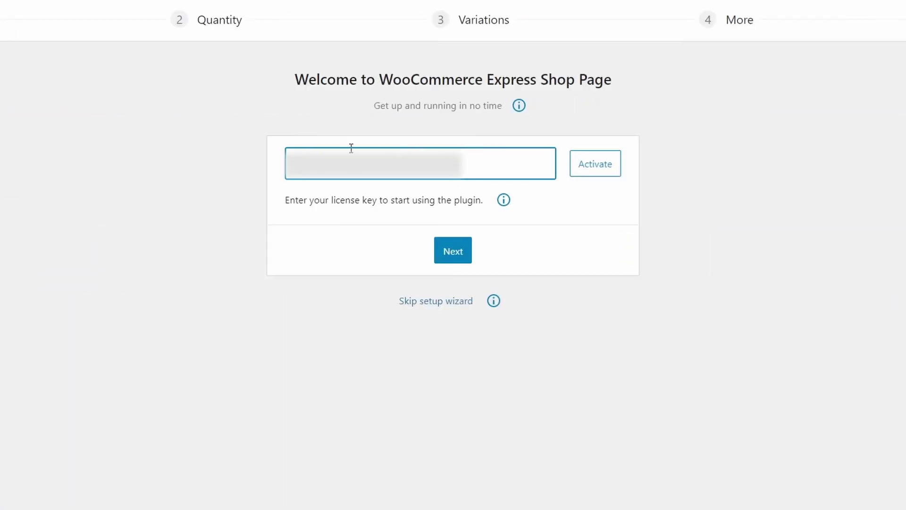
Activate the Express Shop Page license key and continue to the wizard's Quantity step
click(212, 147)
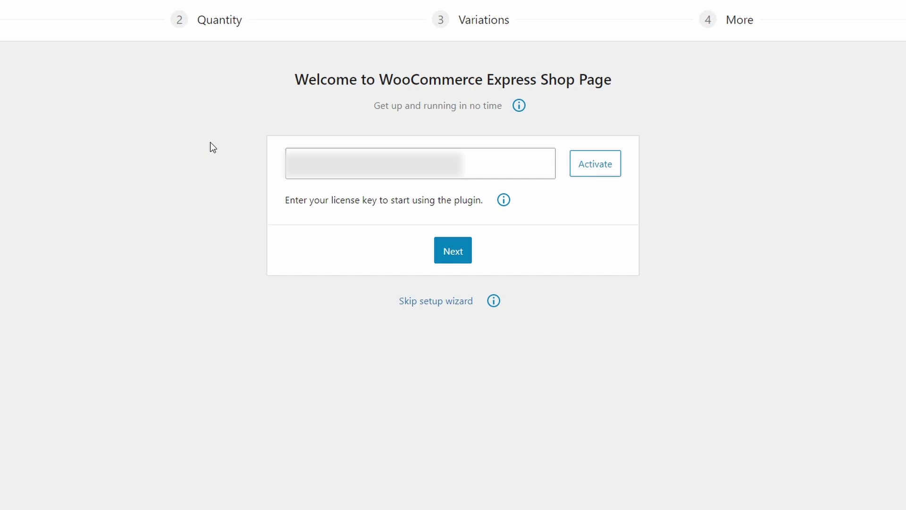
click(602, 157)
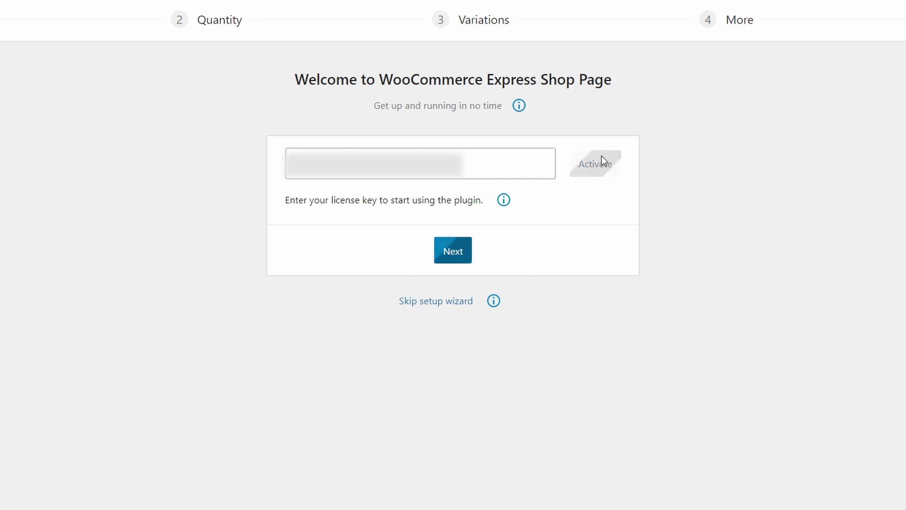
click(460, 335)
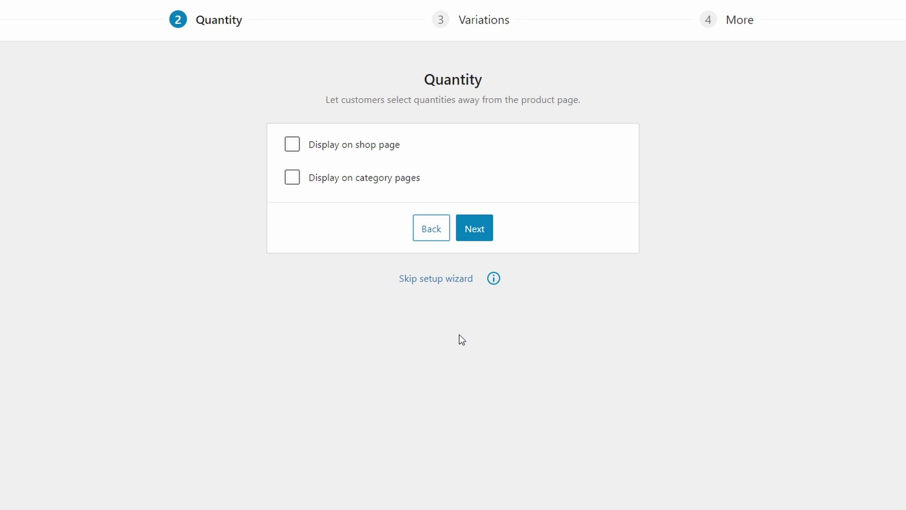
Enable quantity fields on both the shop page and category pages
click(297, 148)
click(293, 186)
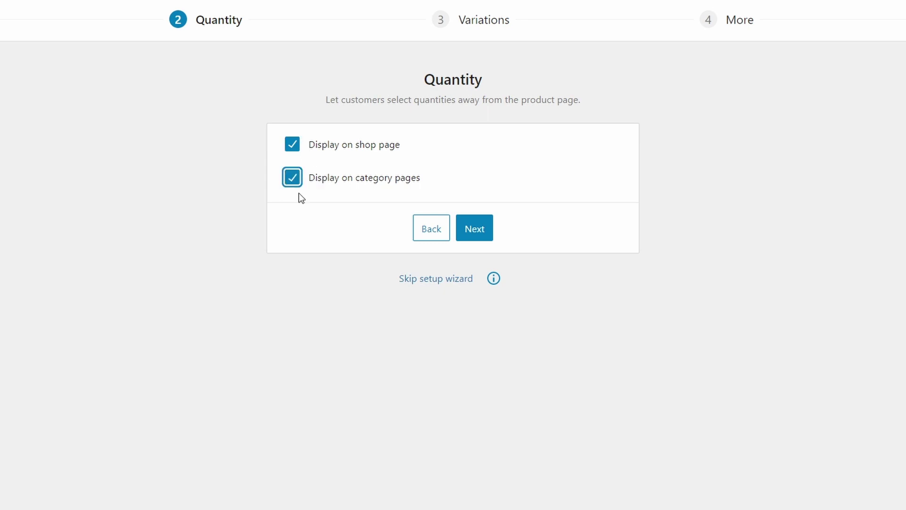
click(490, 234)
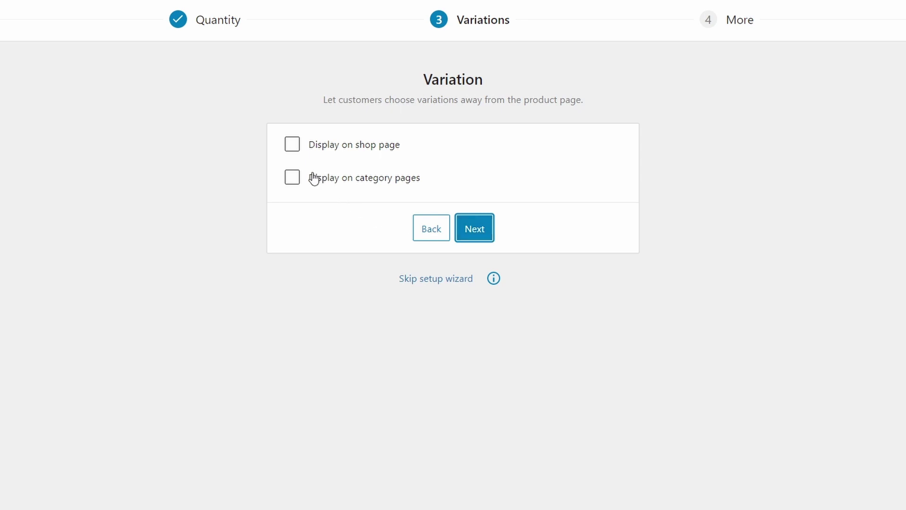
Enable variation dropdowns on shop and category pages, then finish the setup
click(293, 155)
click(293, 185)
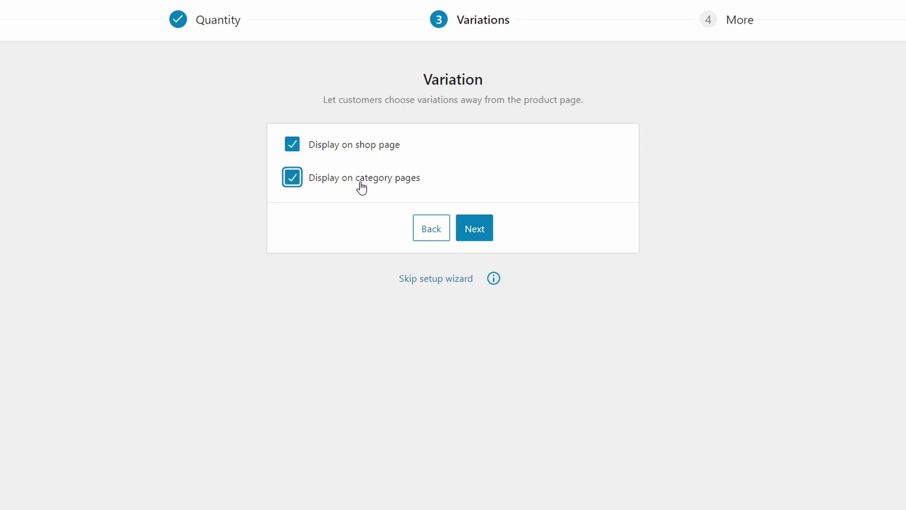
click(482, 232)
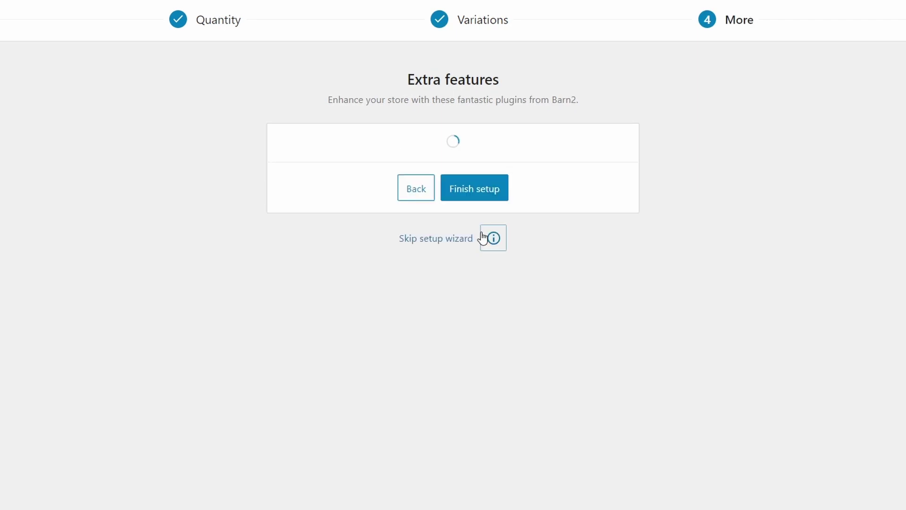
click(483, 151)
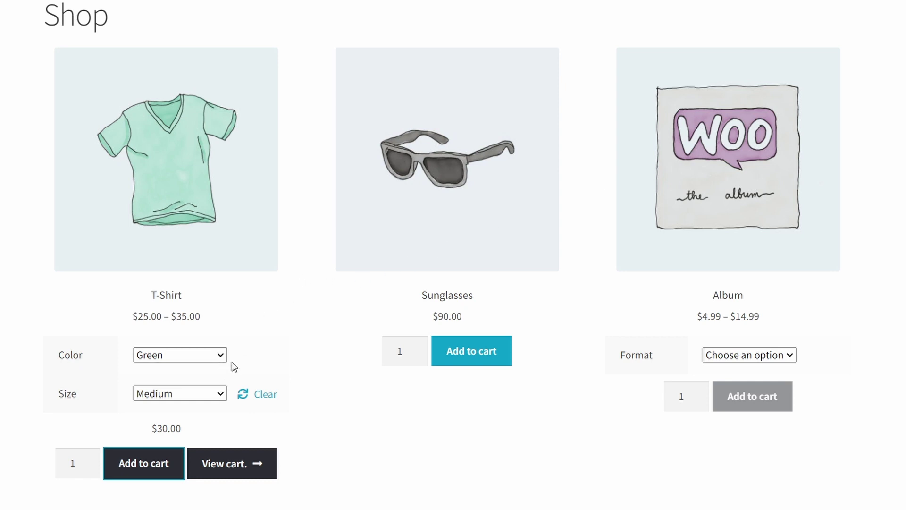
Set the Sunglasses quantity to 2 on the Shop page and add them to the cart
click(416, 347)
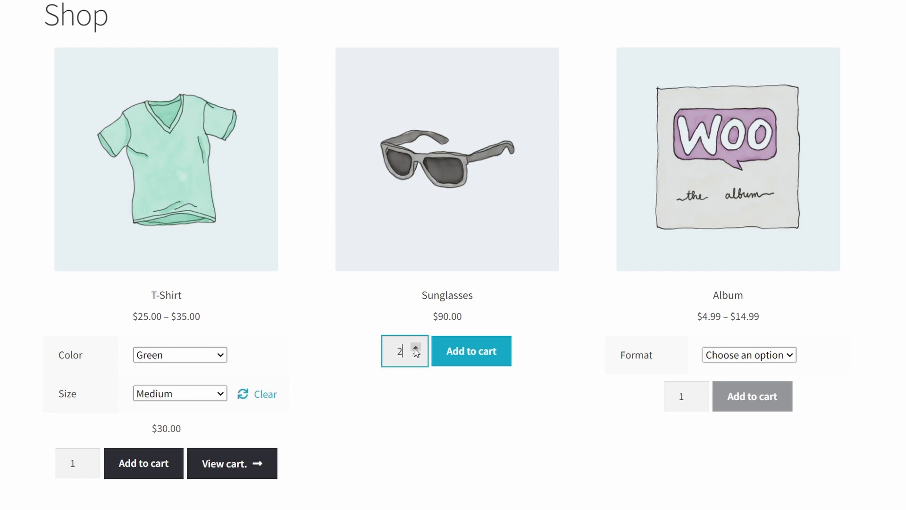
click(472, 351)
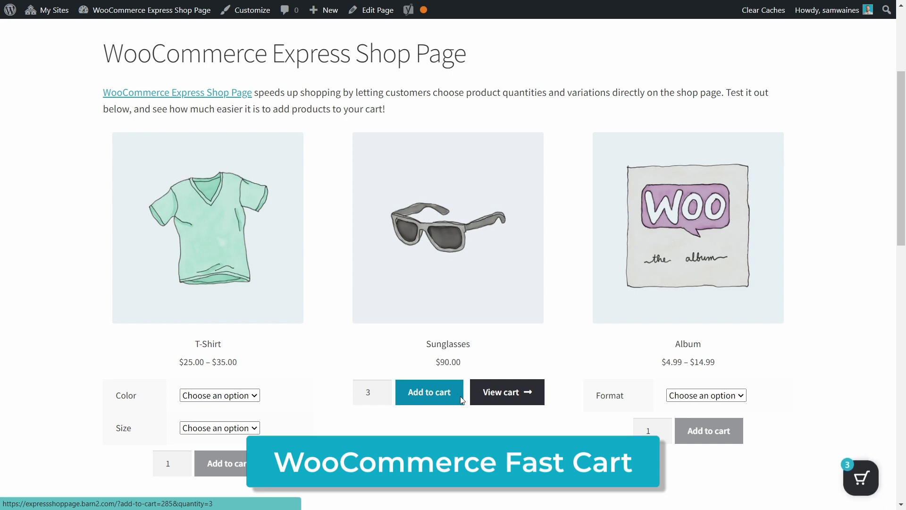
Open the cart with three Sunglasses, go to checkout, and scroll down to Place order
click(856, 470)
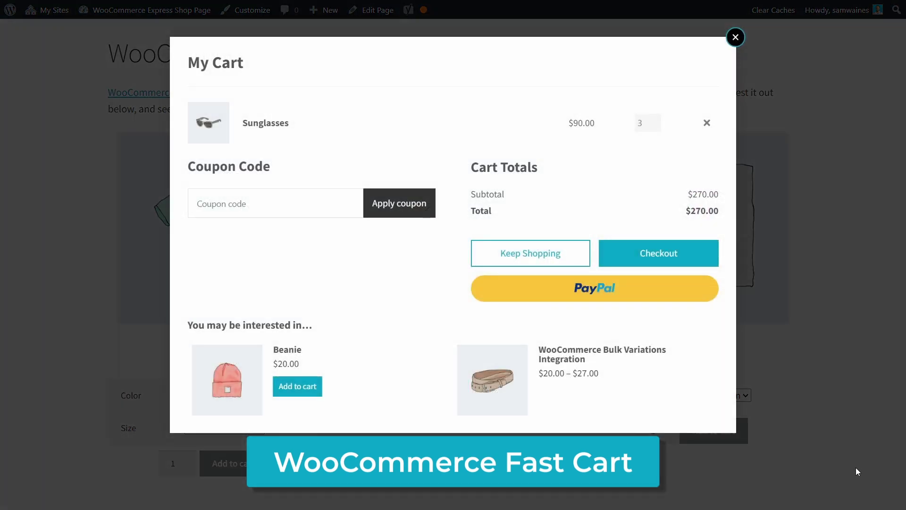
click(674, 258)
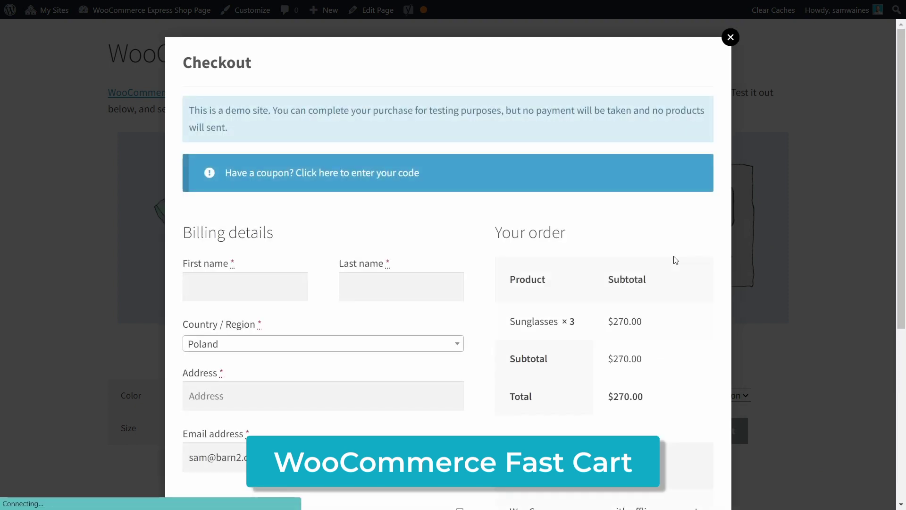
scroll(673, 256, down, 3)
scroll(676, 260, down, 3)
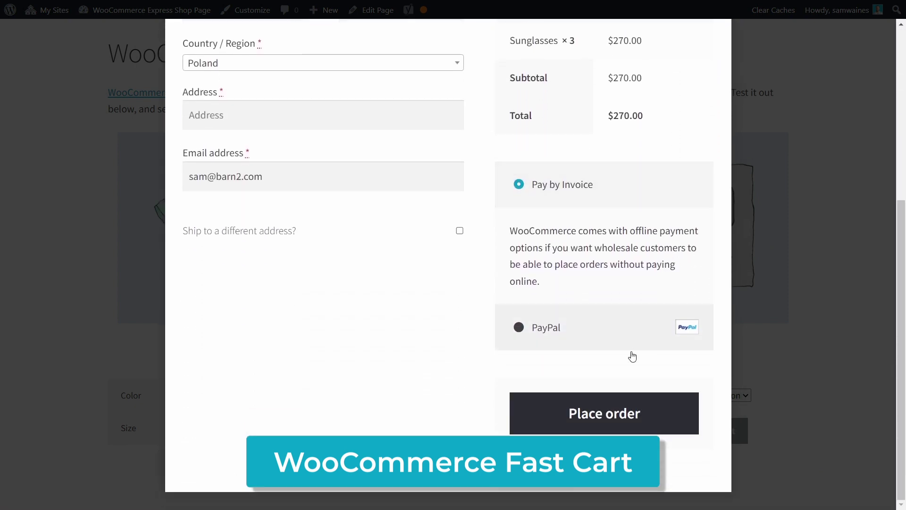